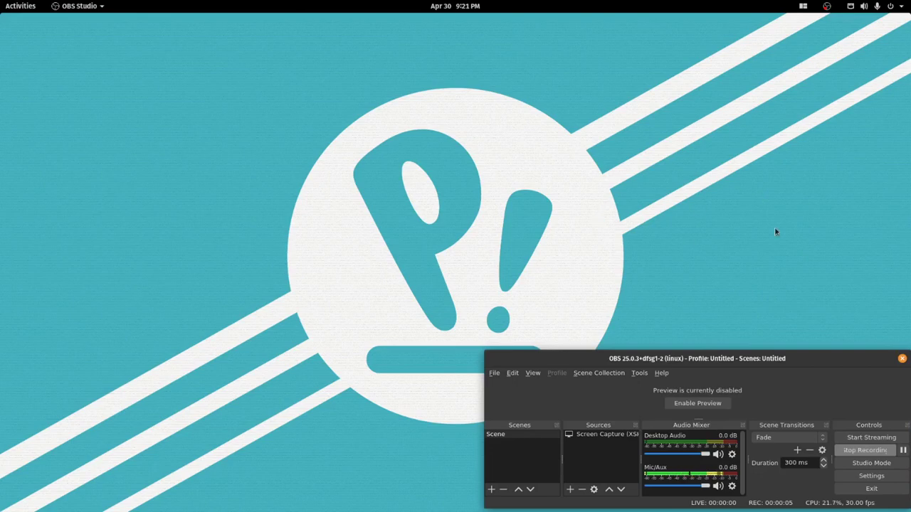
Step: Switch to the first workspace and bring up the terminal showing the neofetch output
key(super)
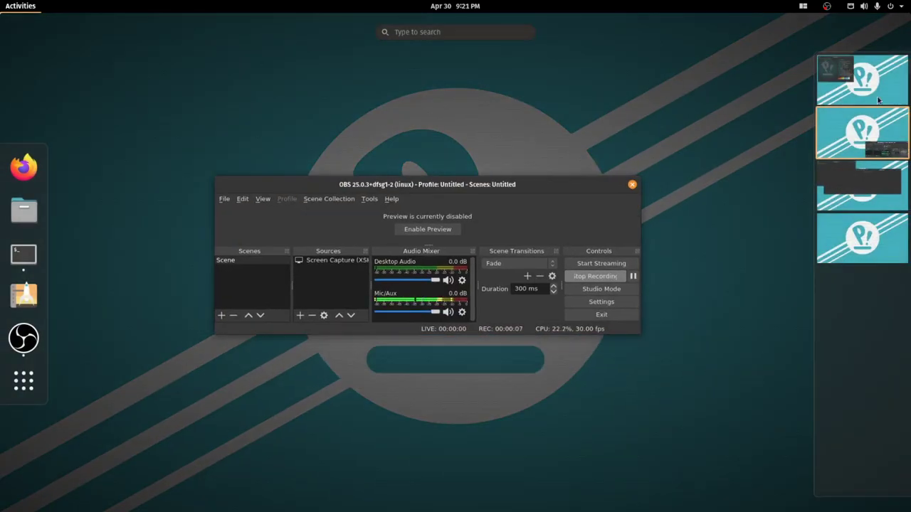
click(879, 99)
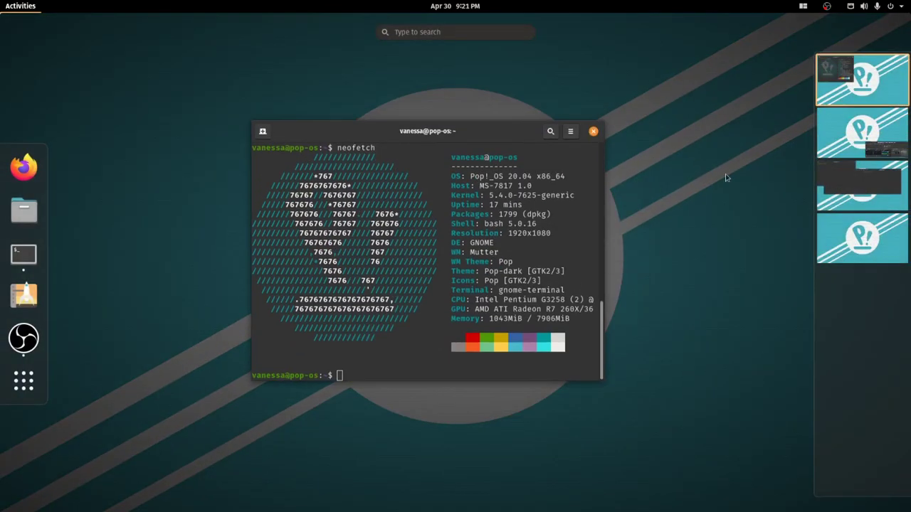
click(418, 238)
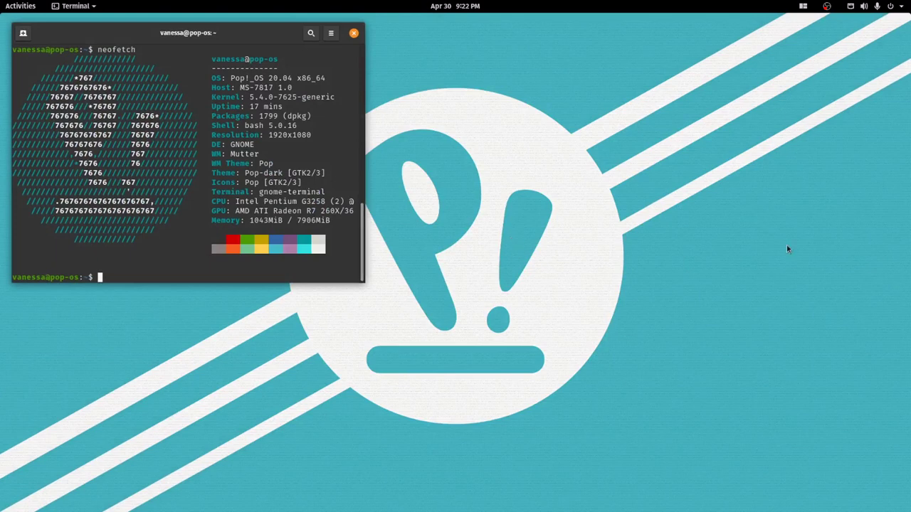
Step: Open the file manager and place its window on the free desktop area to the right of the terminal
drag(818, 226, 646, 353)
key(super)
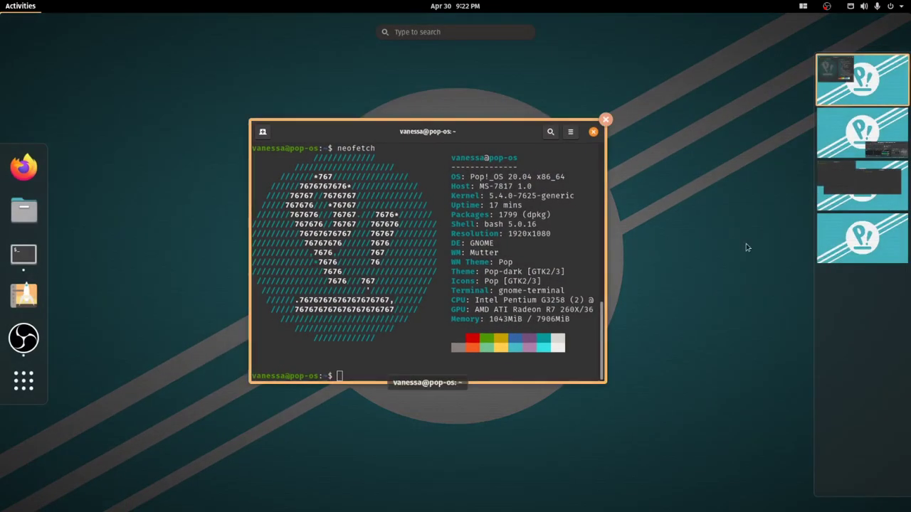
click(21, 211)
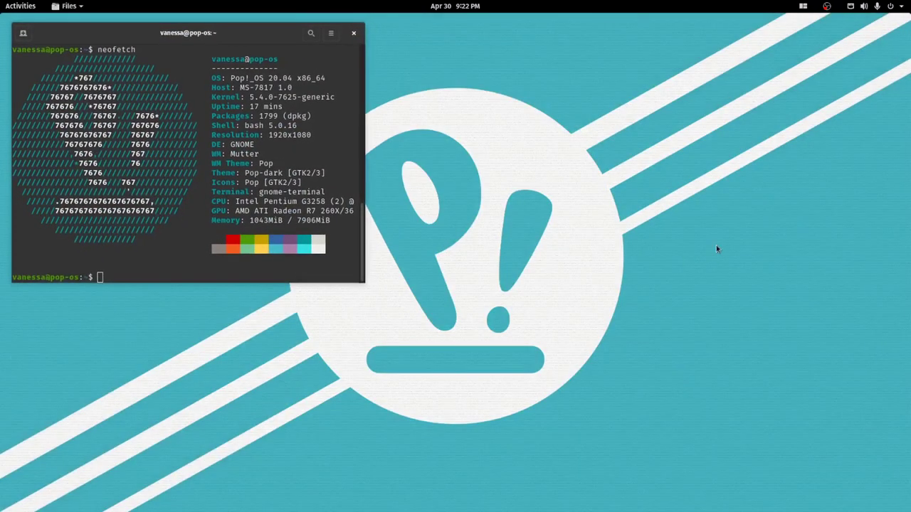
super+drag(464, 173, 727, 276)
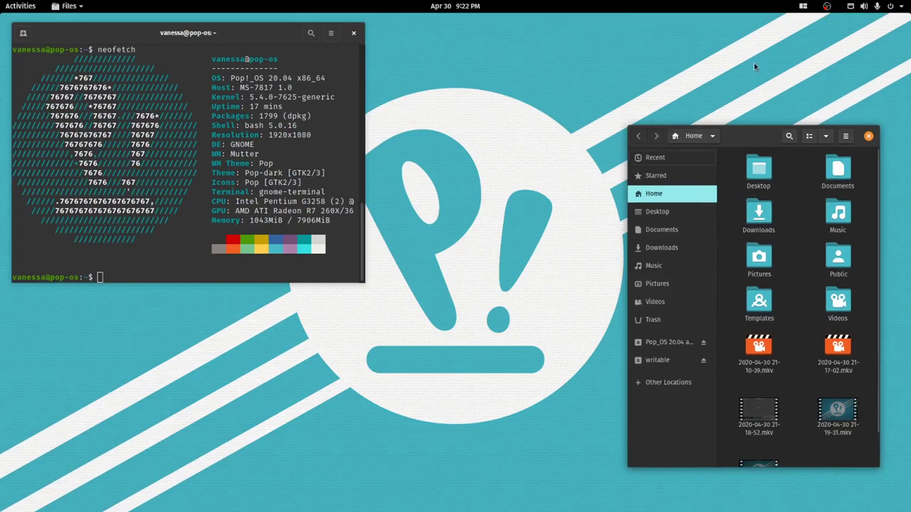
Step: Turn on automatic window tiling for the terminal and file manager windows
click(795, 10)
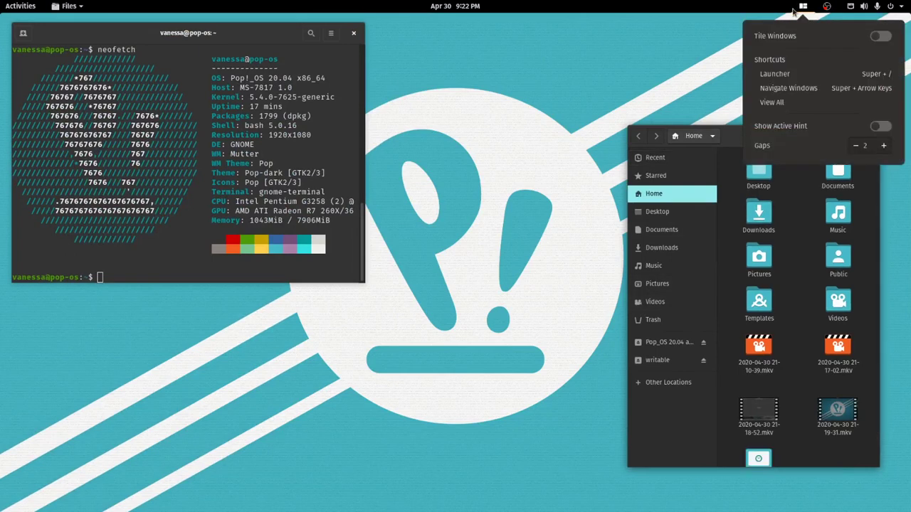
click(876, 37)
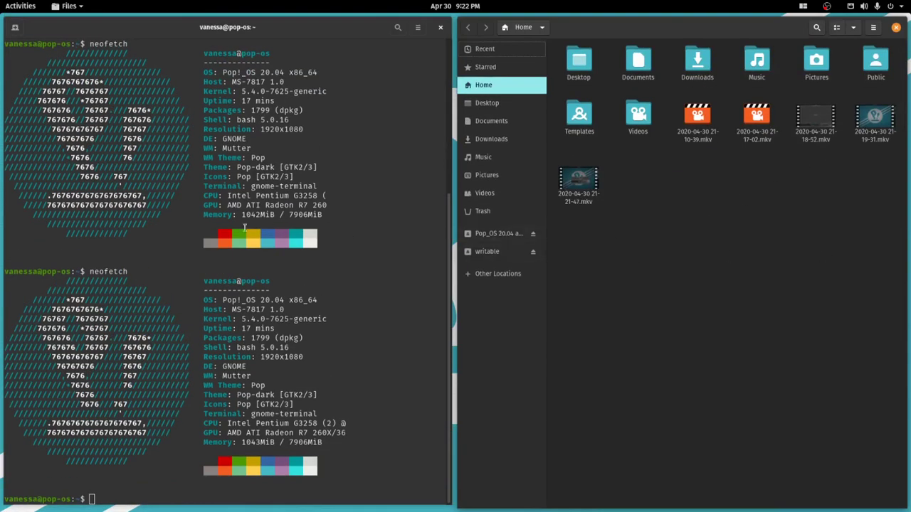
Step: Try out wider gaps between the tiled windows and settle on a gap value of 3
click(803, 6)
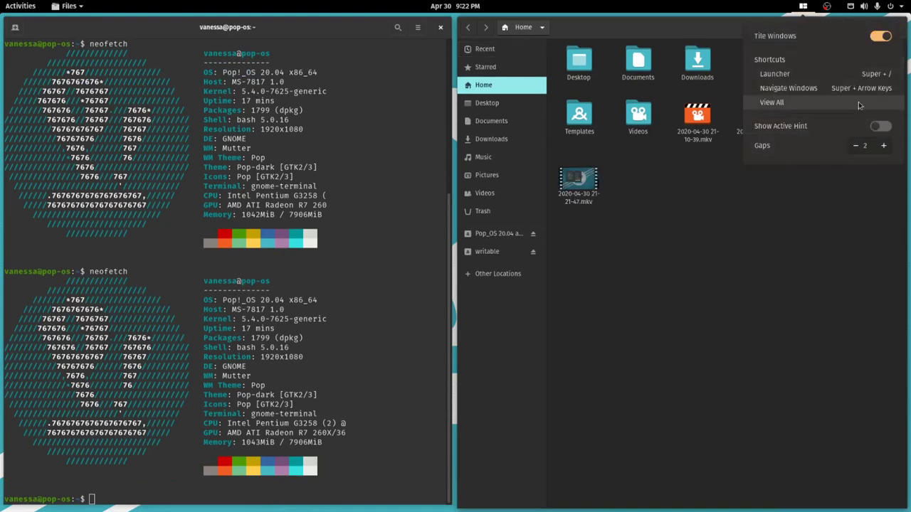
click(885, 146)
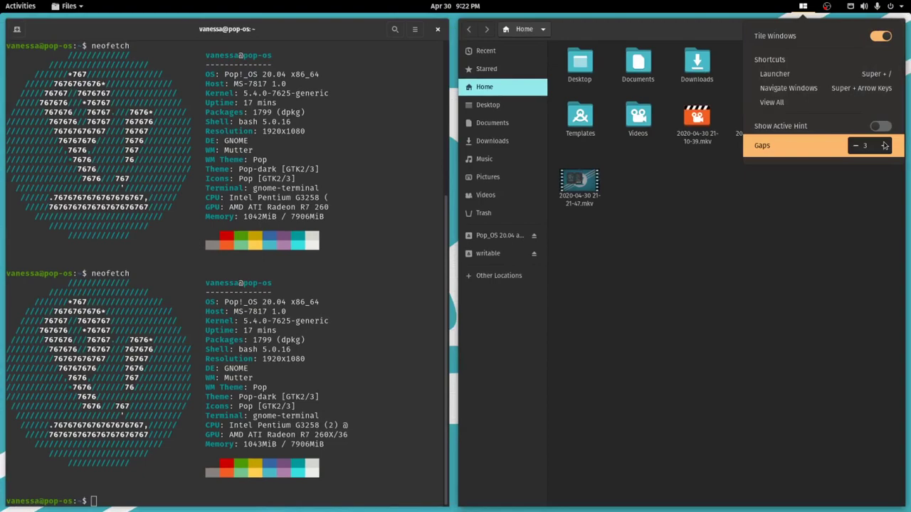
click(884, 146)
click(885, 146)
click(885, 145)
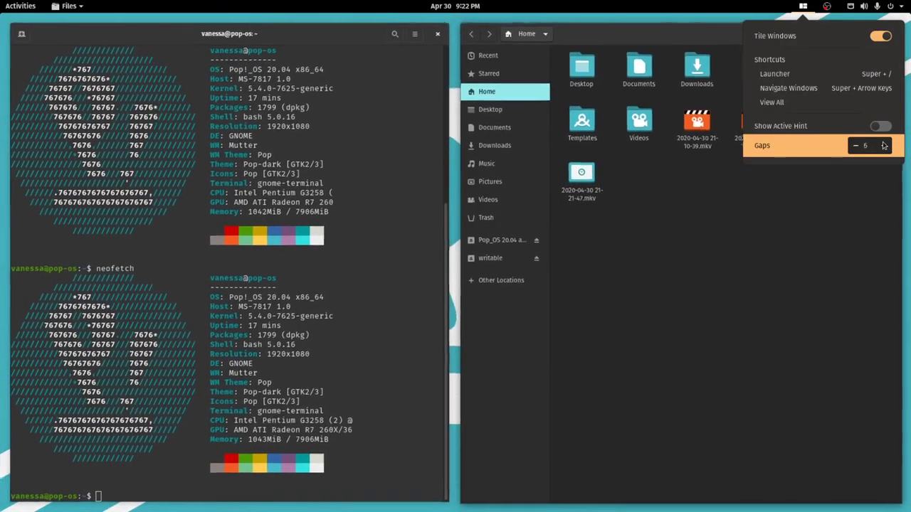
click(884, 146)
click(884, 146)
click(885, 146)
click(857, 146)
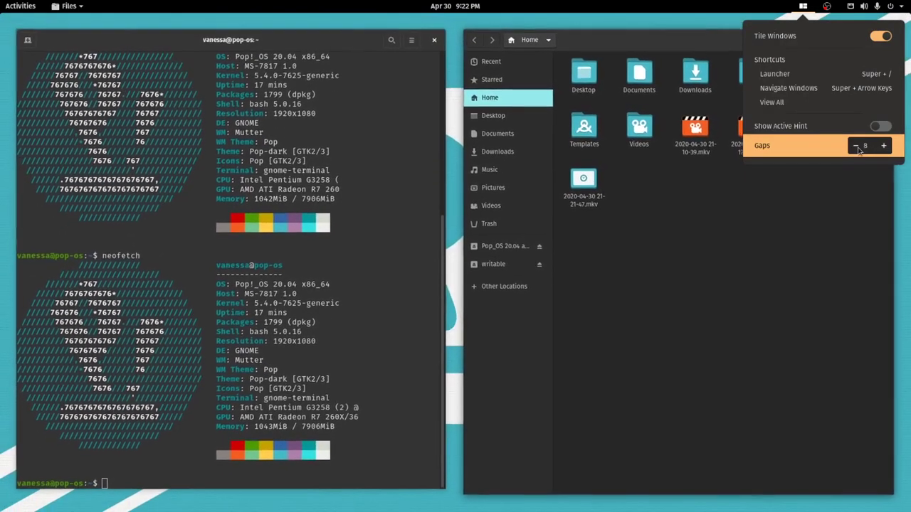
click(856, 146)
click(857, 146)
click(856, 146)
click(857, 145)
click(856, 146)
click(807, 322)
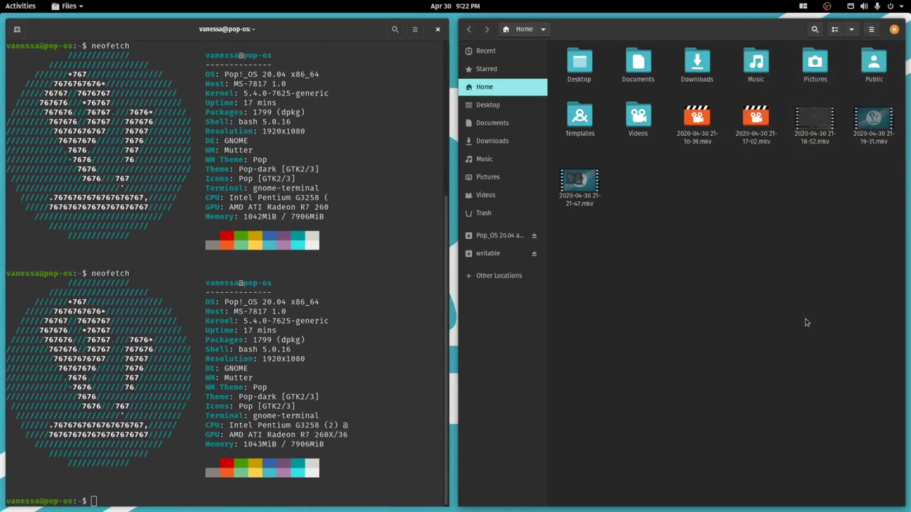
Step: Open two more terminal windows and let them tile side by side below the file manager
key(super+t)
key(super+t)
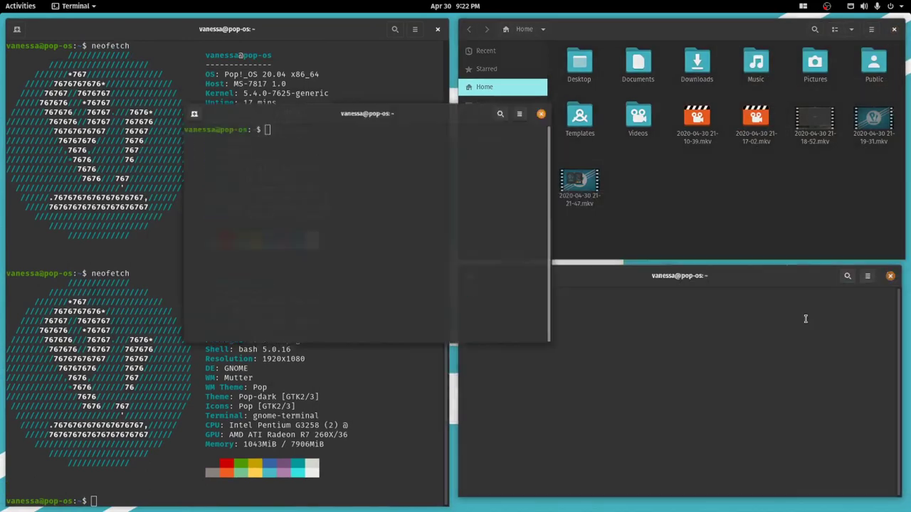
drag(536, 348, 536, 356)
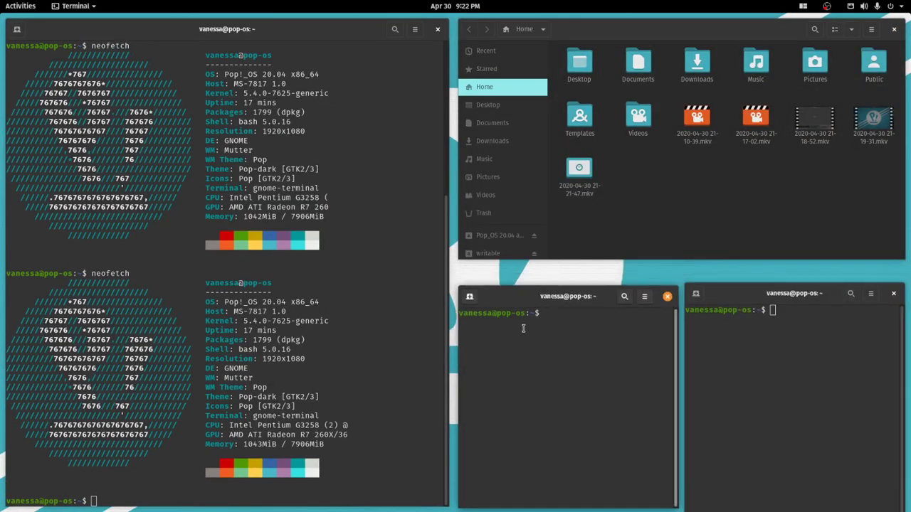
Step: Try different tile sizes for the file manager, ending with it wider and the neofetch terminal narrower
drag(594, 269, 712, 241)
drag(725, 283, 435, 254)
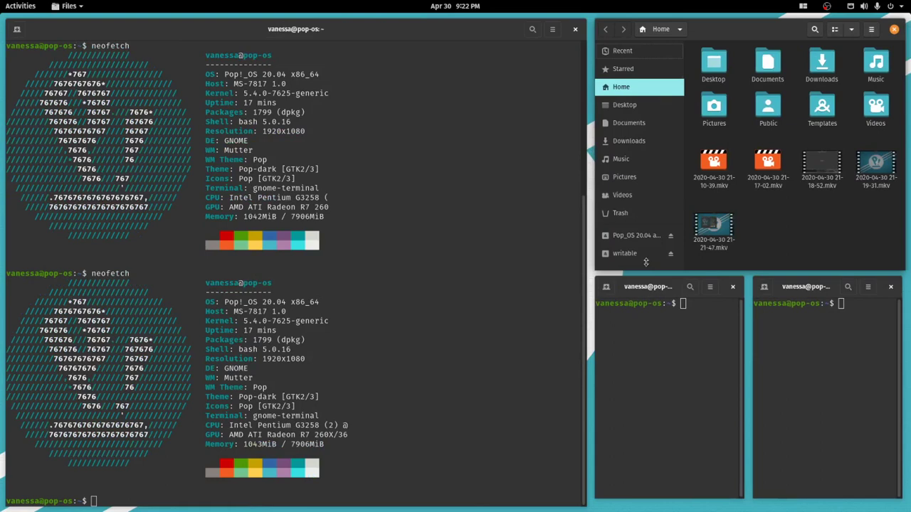
drag(646, 262, 618, 251)
drag(593, 195, 377, 203)
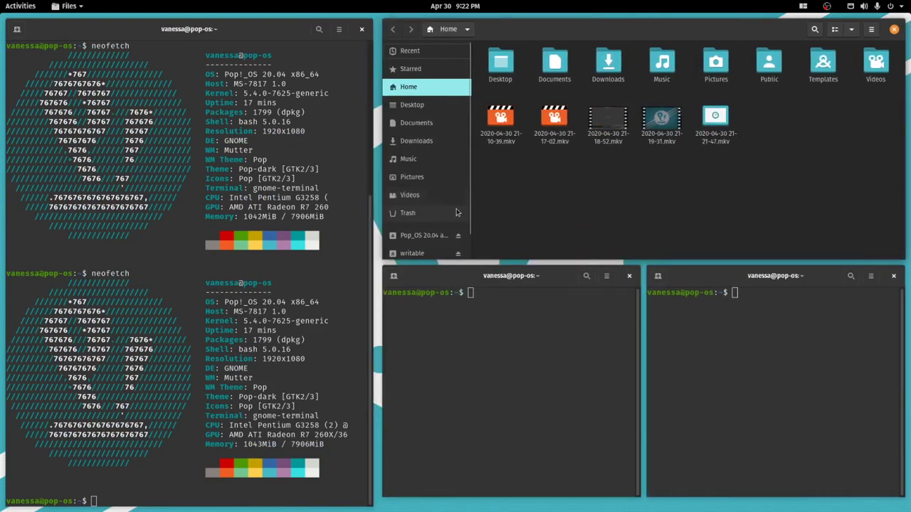
Step: Adjust the split between the two lower terminals to nearly even widths and narrow the neofetch terminal slightly
drag(569, 337, 681, 349)
drag(609, 353, 507, 384)
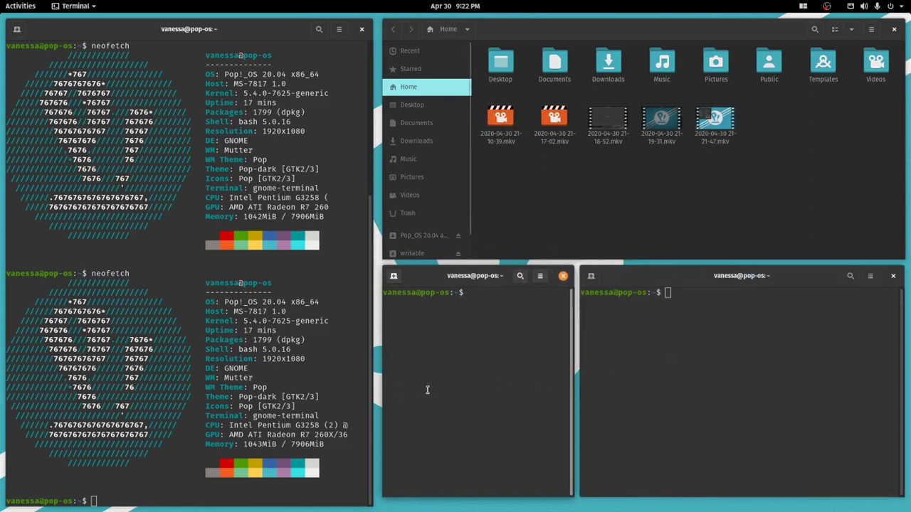
drag(427, 390, 397, 382)
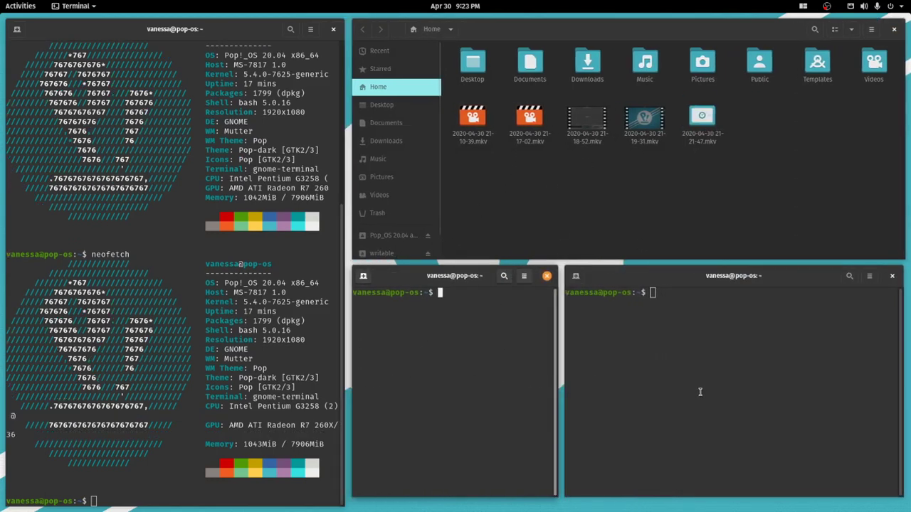
drag(505, 394, 586, 396)
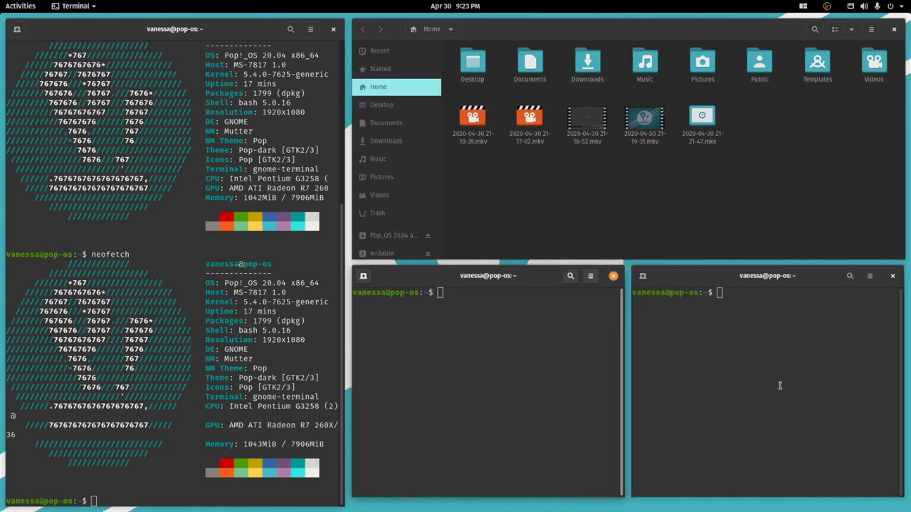
Step: Move the window focus around the tiled windows using the keyboard, ending on the lower-right terminal
key(super+Left)
key(super+Right)
key(super+Right)
key(super+Left)
key(super+Up)
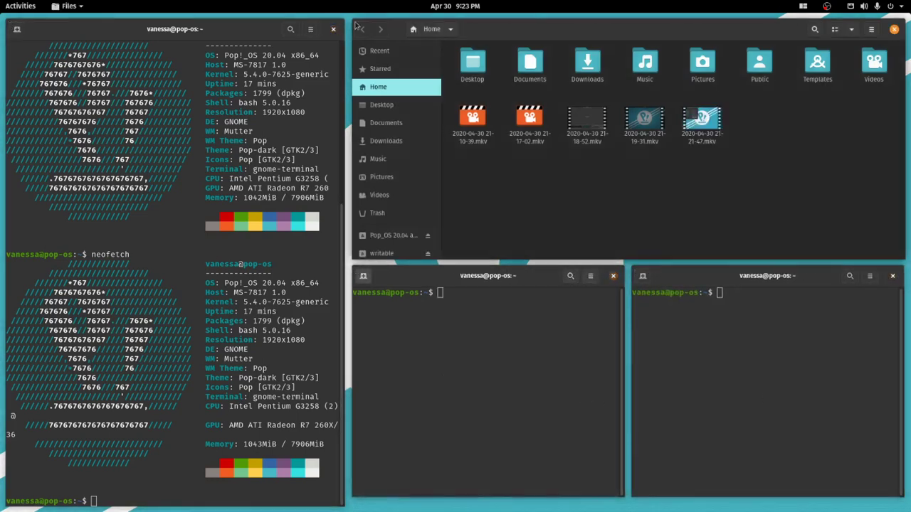
key(super+Down)
key(super+Right)
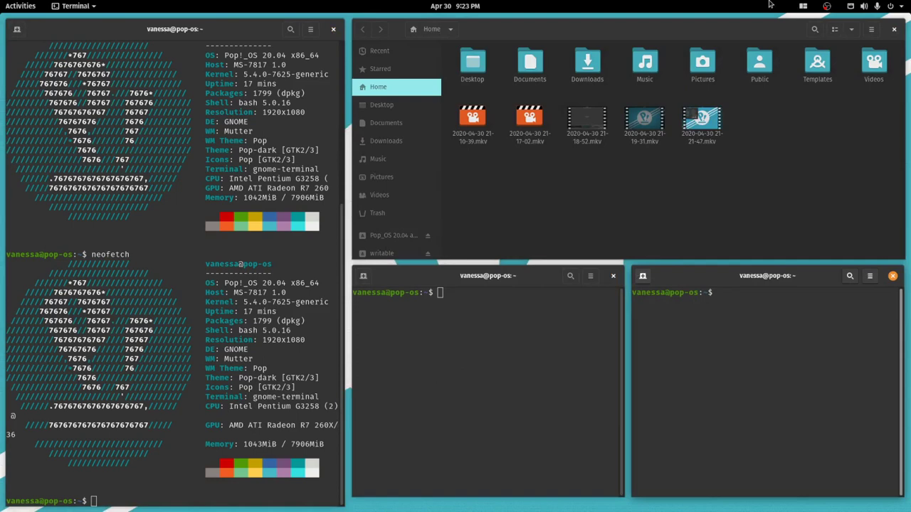
Step: Turn on the active hint that outlines the focused window
click(800, 6)
mouse_move(827, 4)
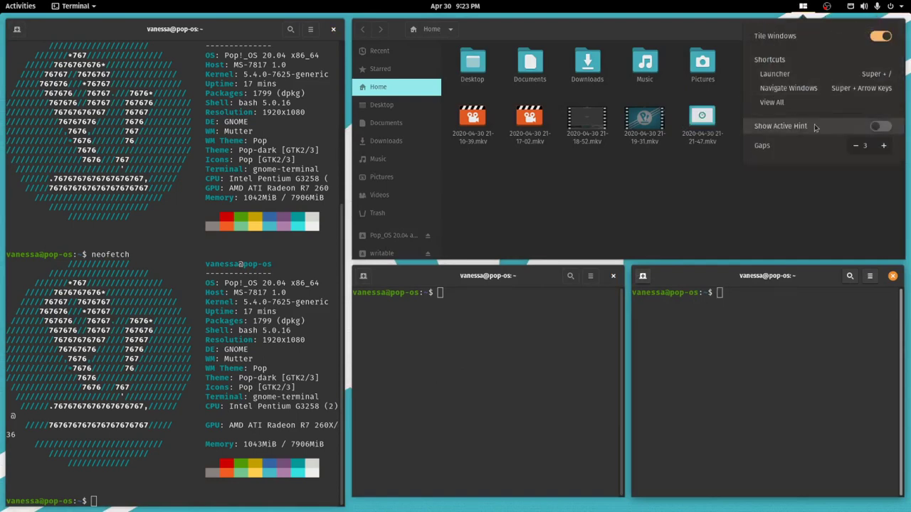
click(881, 126)
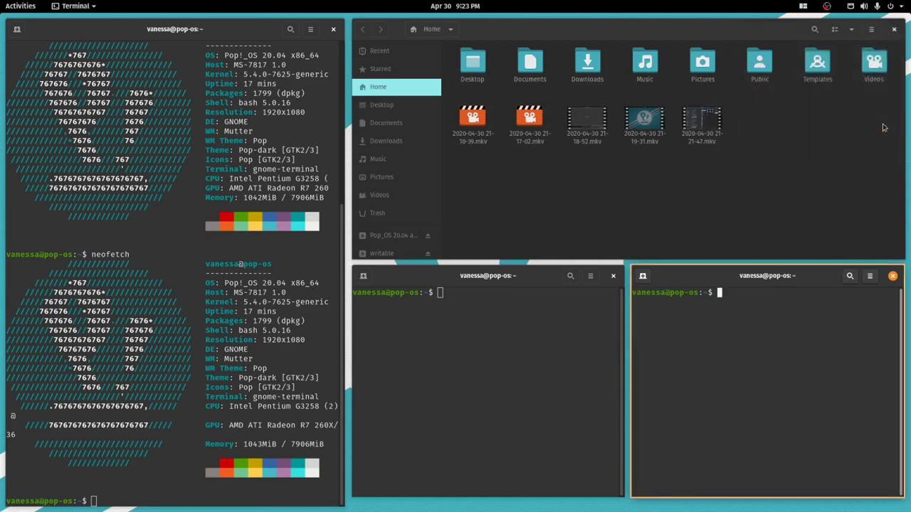
Step: Cycle the outlined focus through the tiled windows using the keyboard, ending on the neofetch terminal
key(super+Left)
key(super+Right)
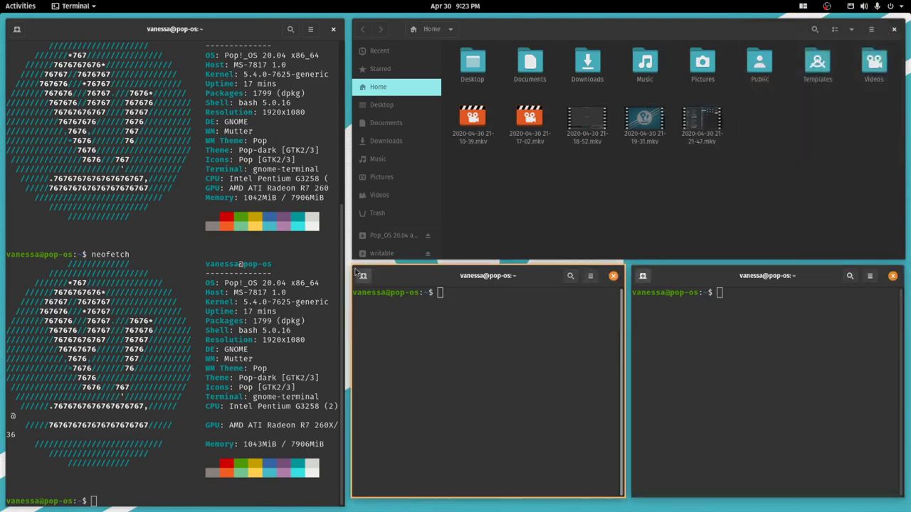
key(super+Left)
key(super+Left)
key(super+Right)
key(super+Right)
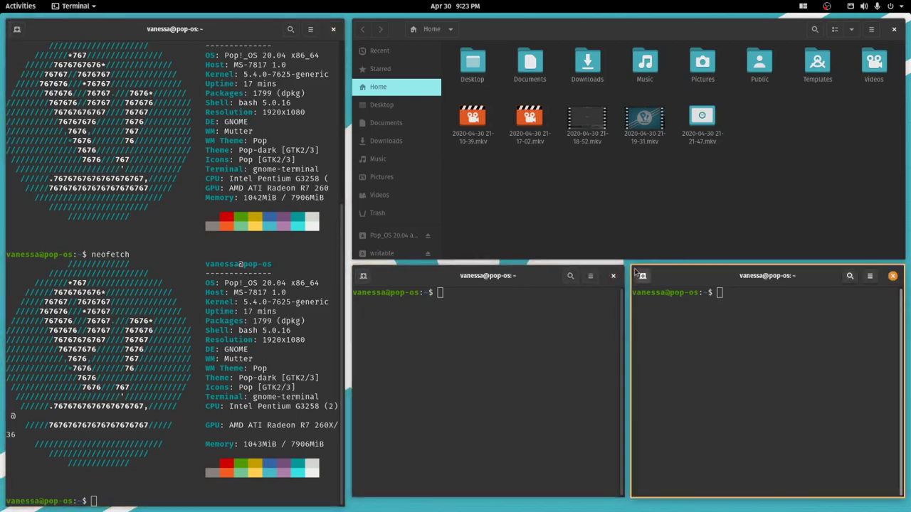
key(super+Up)
key(super+Left)
key(super+Right)
key(super+Right)
key(super+Left)
key(super+Left)
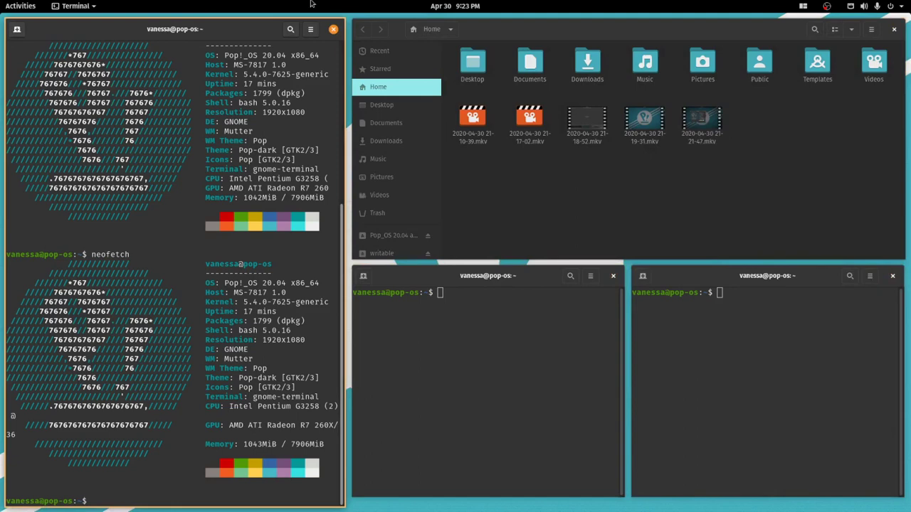
Step: Open the full list of Pop!_Shell keyboard shortcuts, read it maximized and restore it to its tile
click(802, 7)
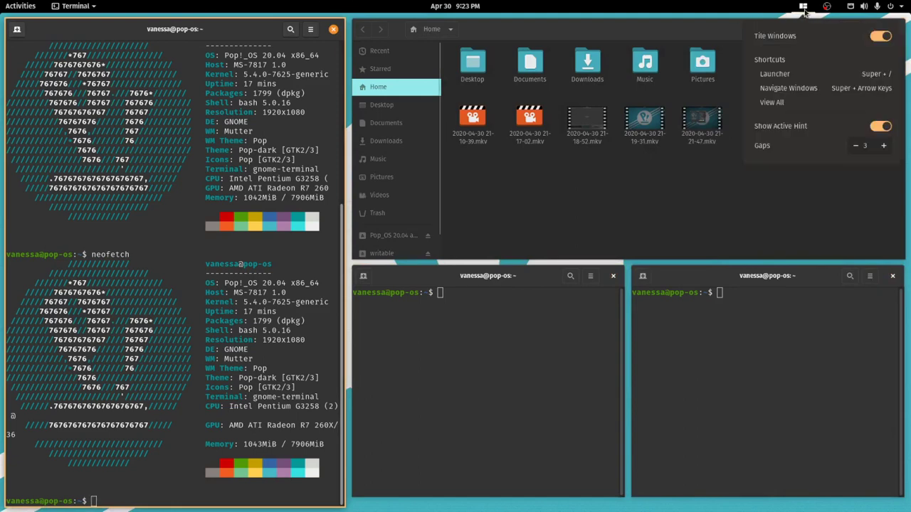
click(792, 103)
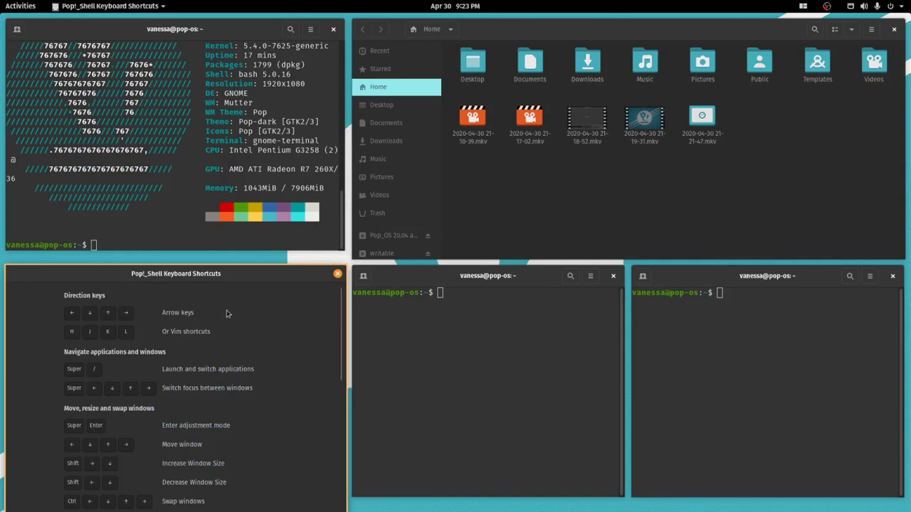
key(super+m)
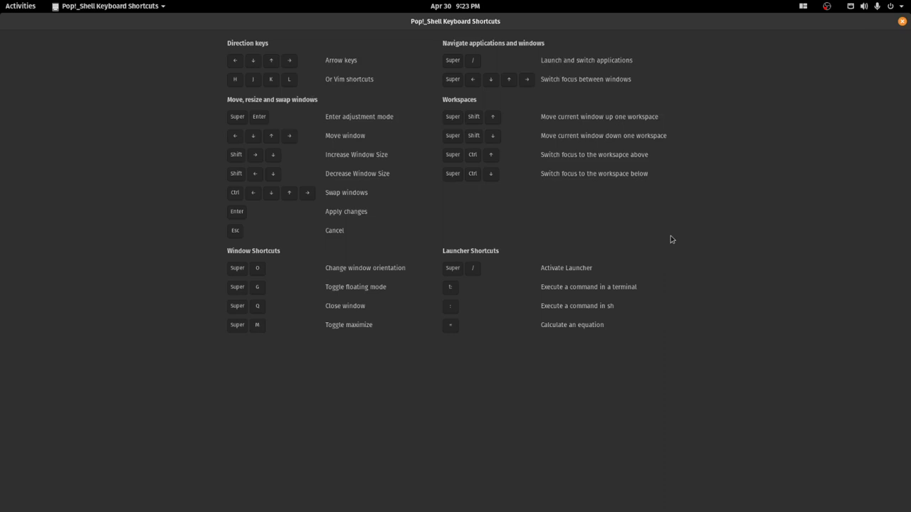
key(super+m)
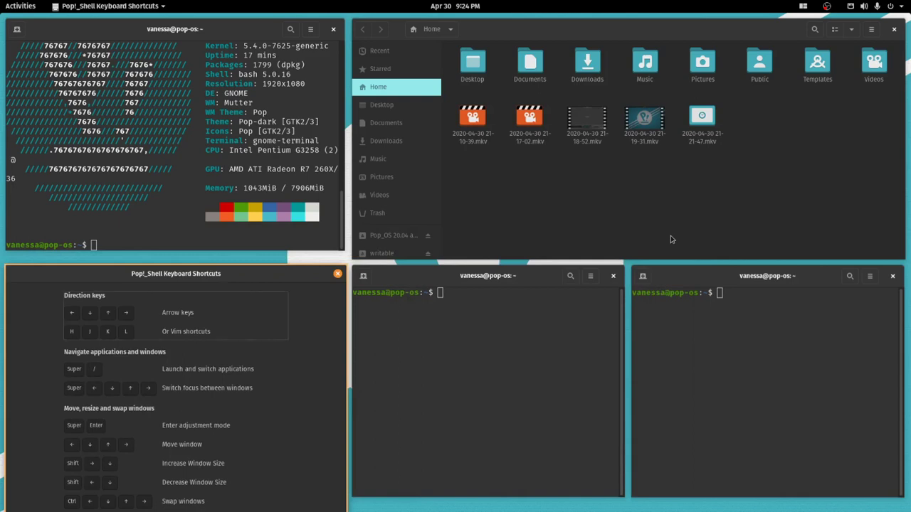
Step: Enter adjustment mode on the shortcuts window, and carry a terminal down through the workspaces and back up to the first
key(super+Return)
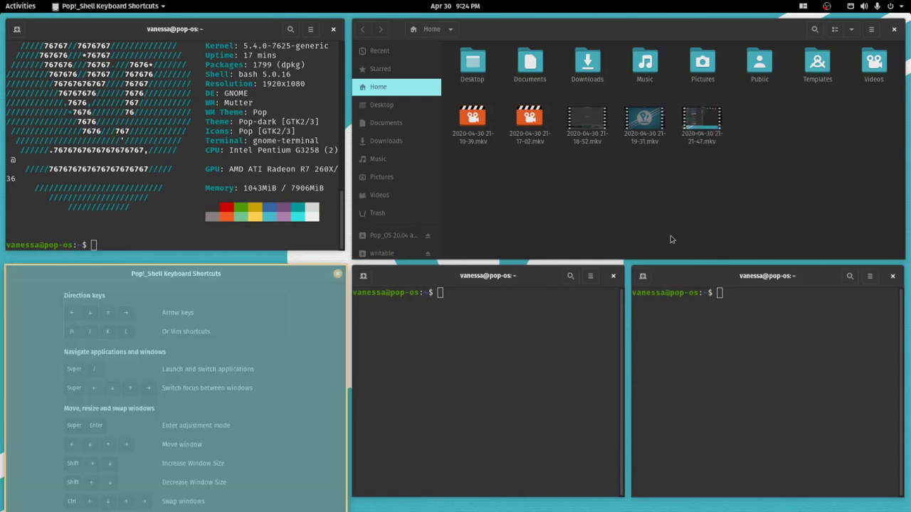
key(super+ctrl+Down)
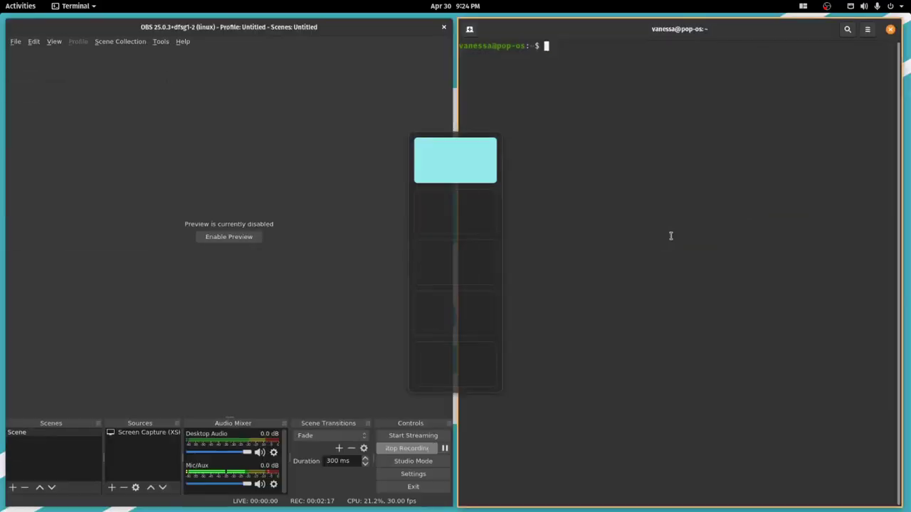
key(super+ctrl+Down)
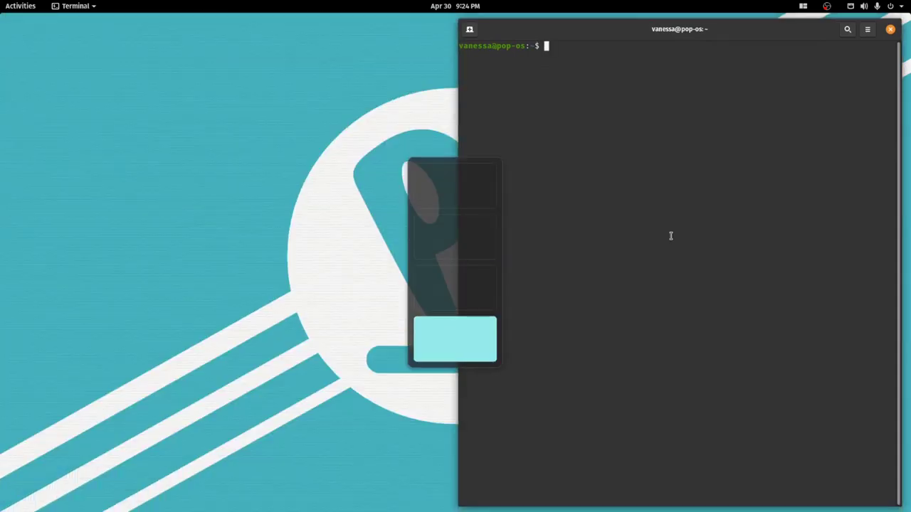
key(super+ctrl+Up)
key(super+ctrl+Up)
key(super+ctrl+Up)
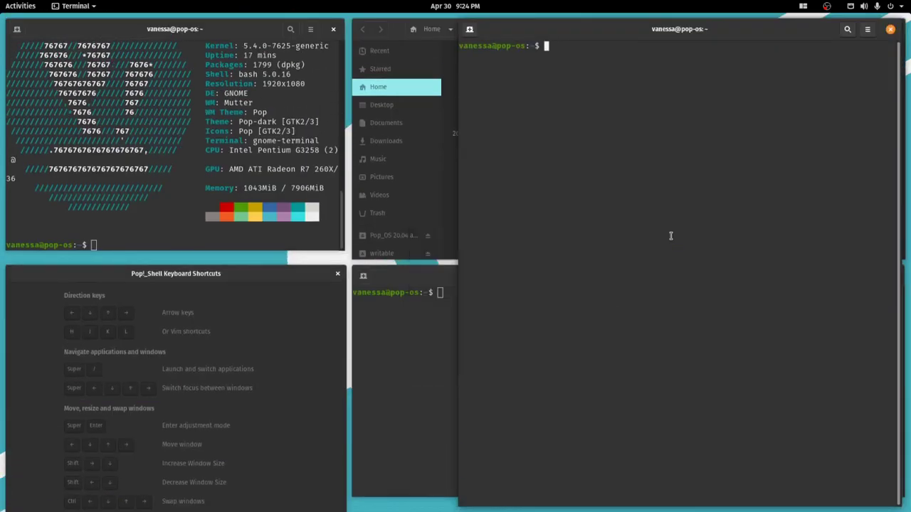
Step: Move the terminal to the tile right of OBS on the second workspace, and switch to the third workspace's tall terminal
key(super+ctrl+Down)
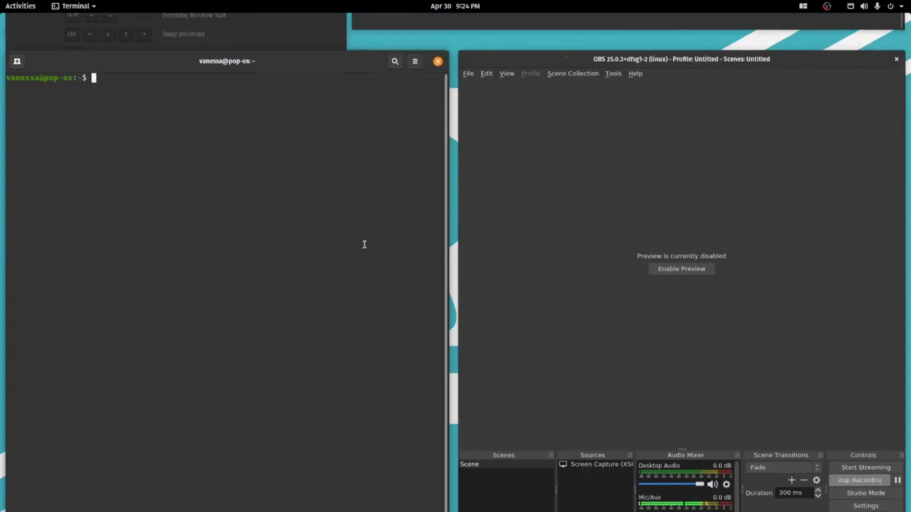
key(super+shift+Right)
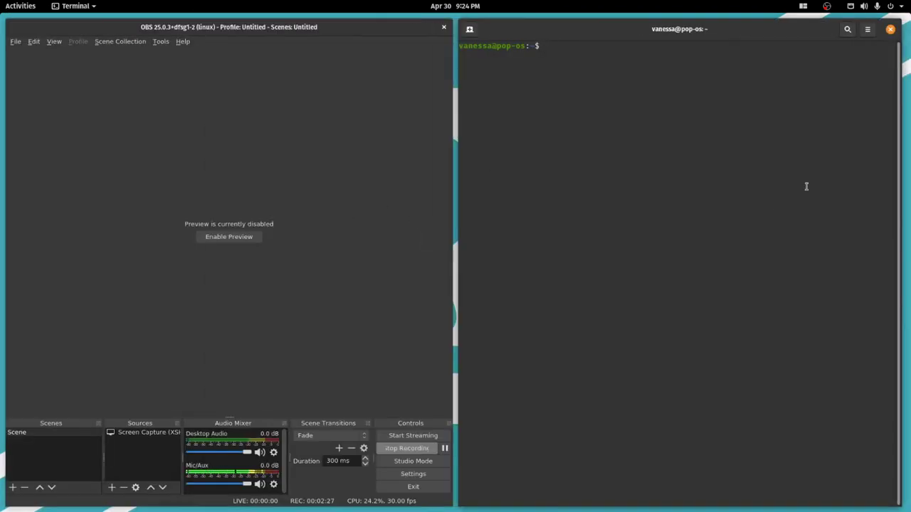
key(super)
click(845, 100)
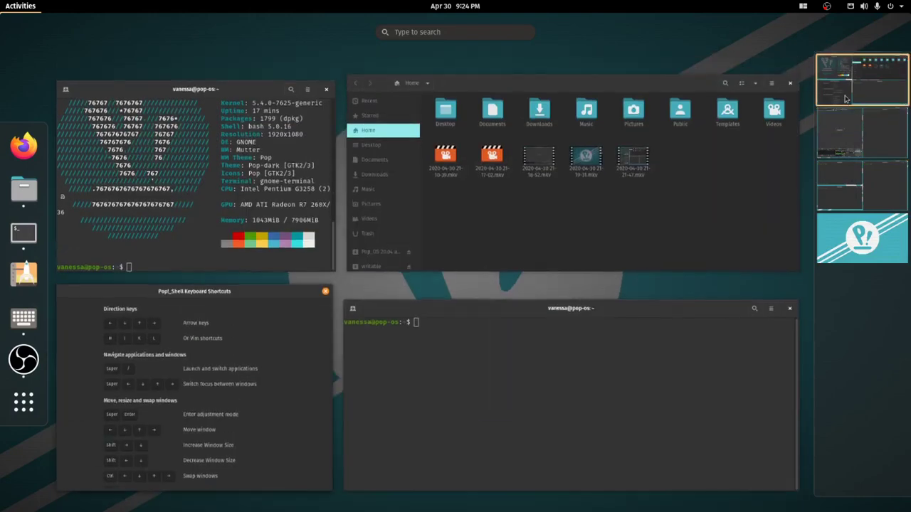
click(858, 203)
click(500, 279)
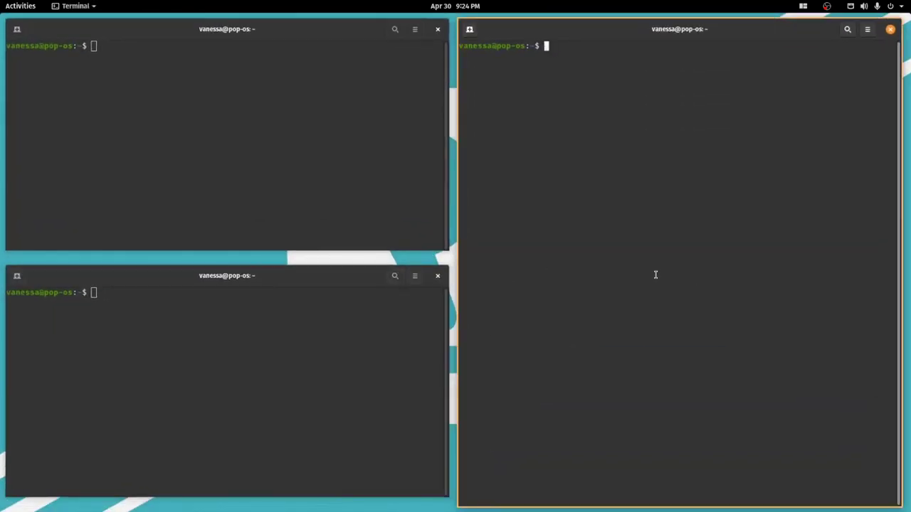
Step: Enter adjustment mode on the tall terminal and move it around the three-terminal layout, ending in the lower-right tile
key(super+Return)
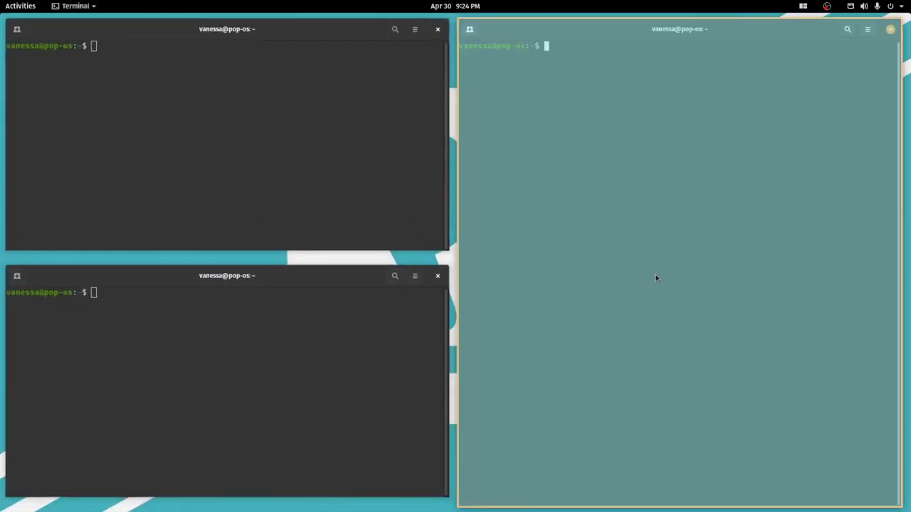
text(j;)
key(Left)
text(j)
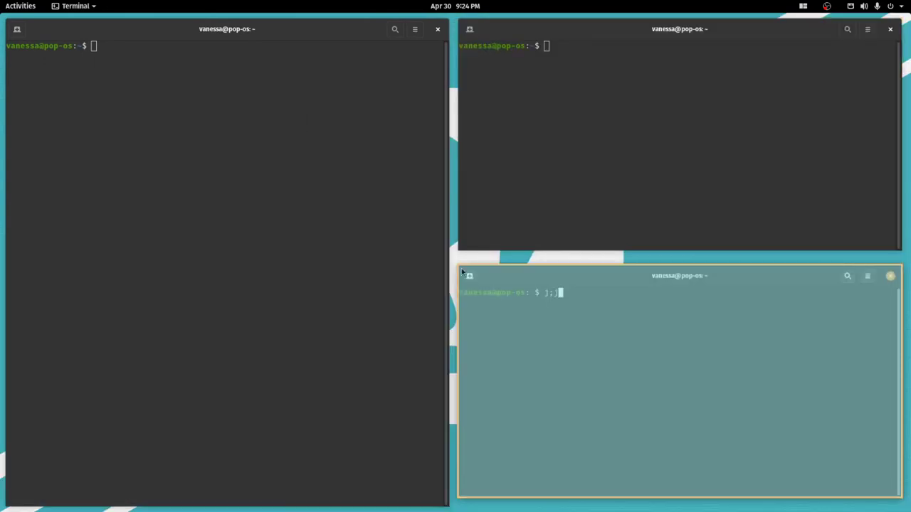
text(;)
key(Up)
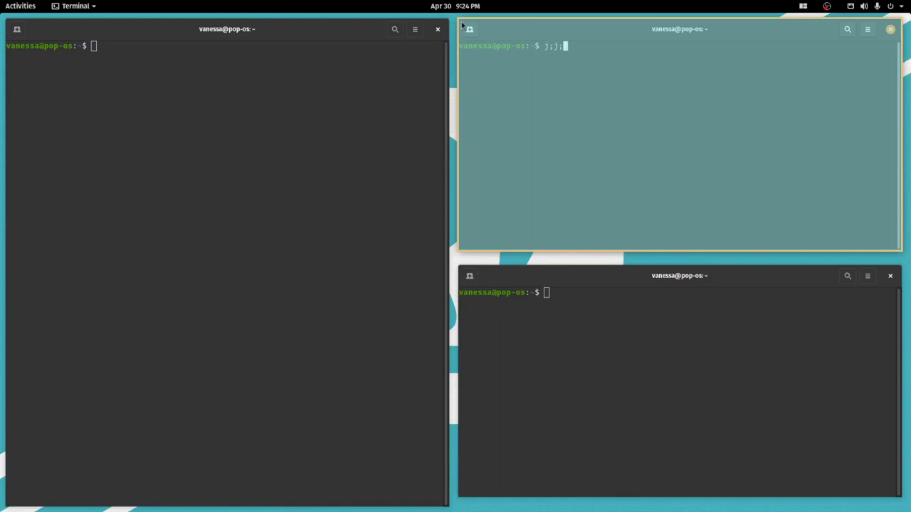
key(Down)
Step: Move the terminal up and back down using the Vim directions, and leave adjustment mode
text(;jk)
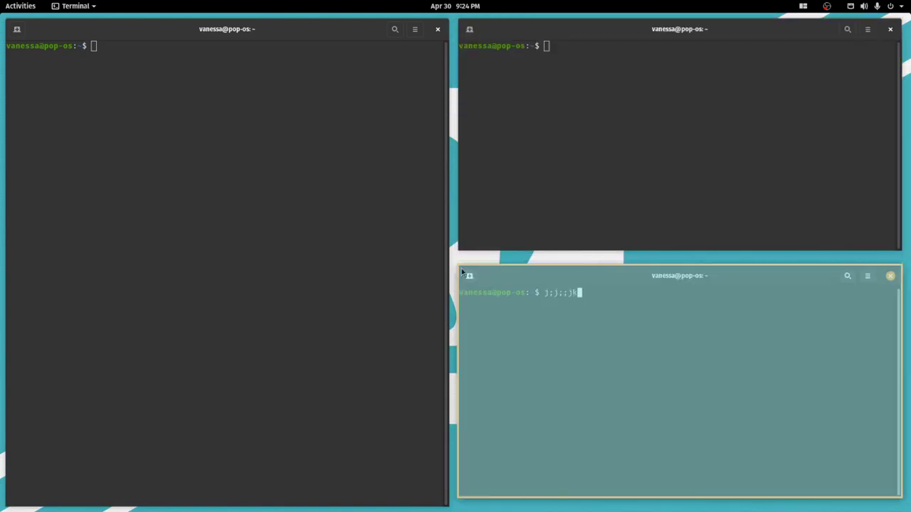
text(l;)
key(super+shift+k)
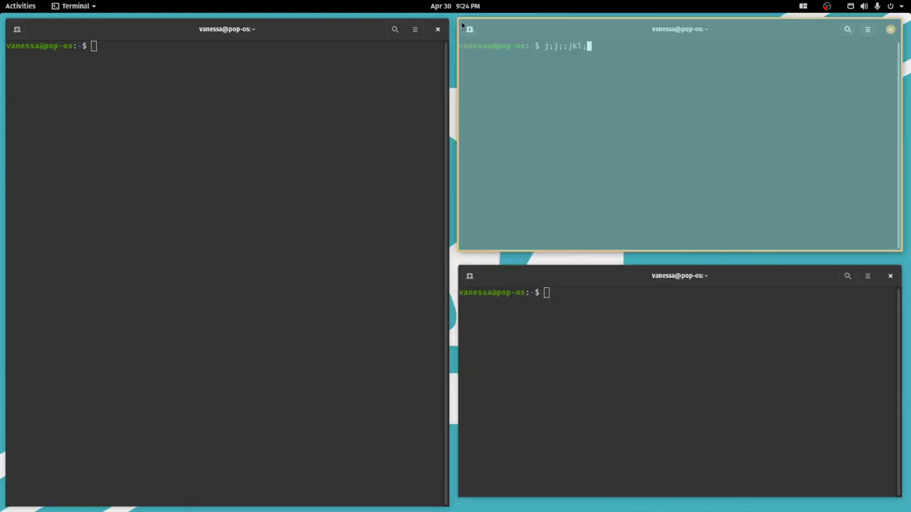
key(super+shift+j)
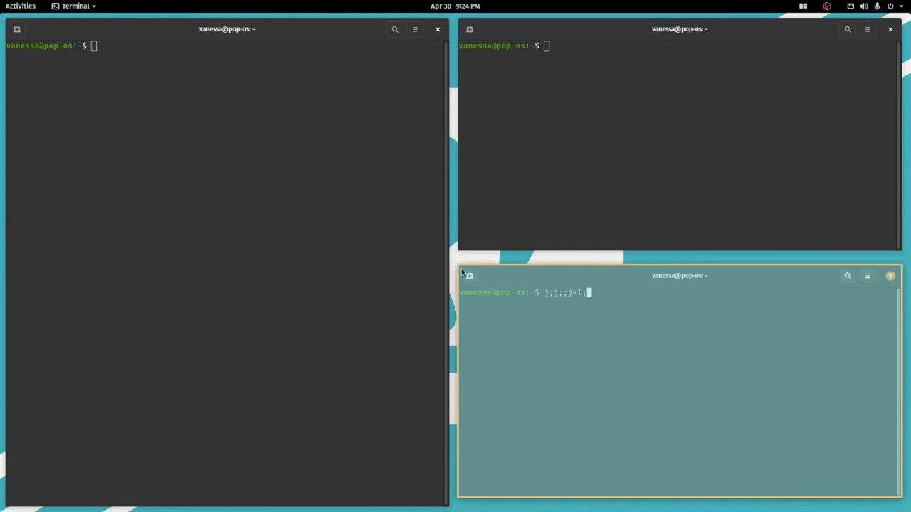
key(Left)
key(Right)
key(Return)
key(super)
key(super)
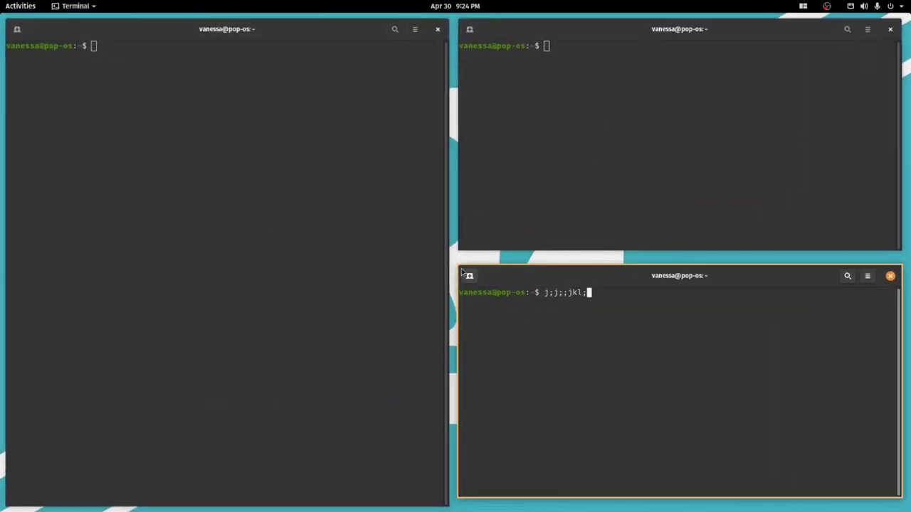
Step: Rearrange the terminals with the mouse, giving the one with typed text the left half and stacking the other two on the right
key(super)
key(super)
super+drag(712, 380, 277, 235)
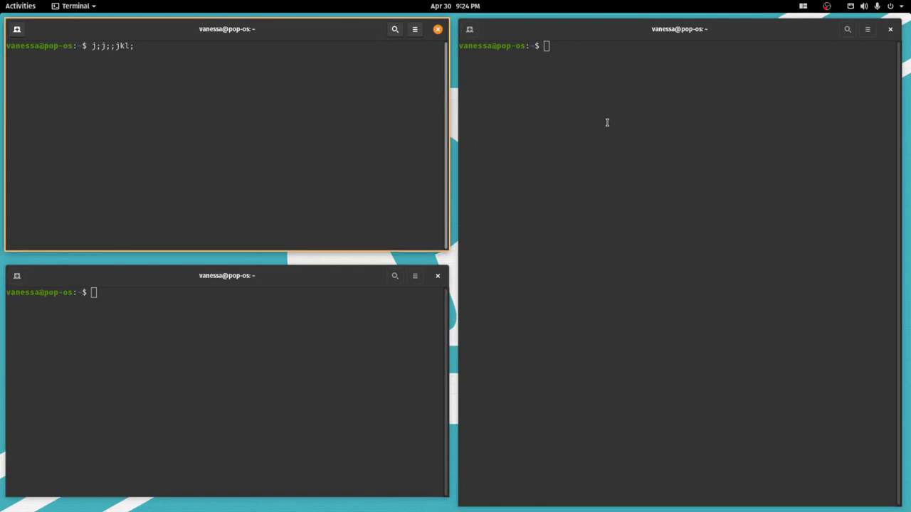
super+drag(592, 233, 629, 86)
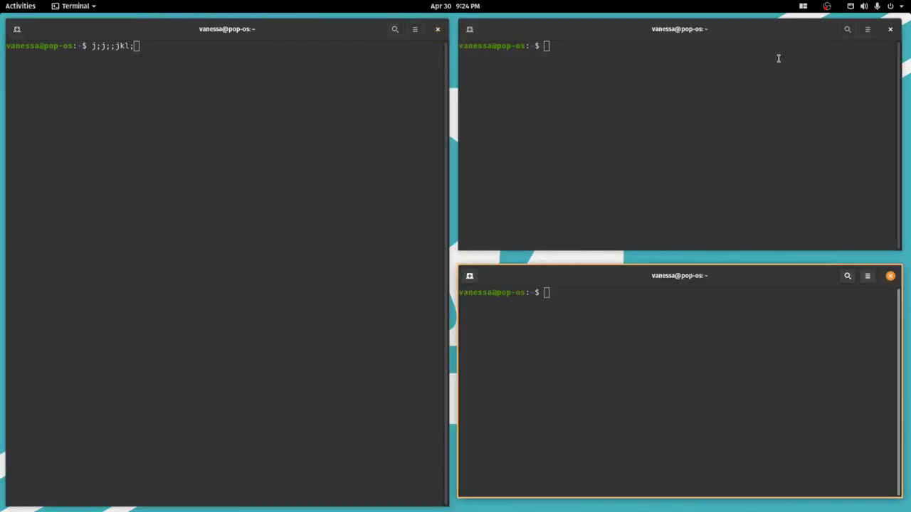
Step: Bring up the launcher, search it for "files" and clear the query
key(super+slash)
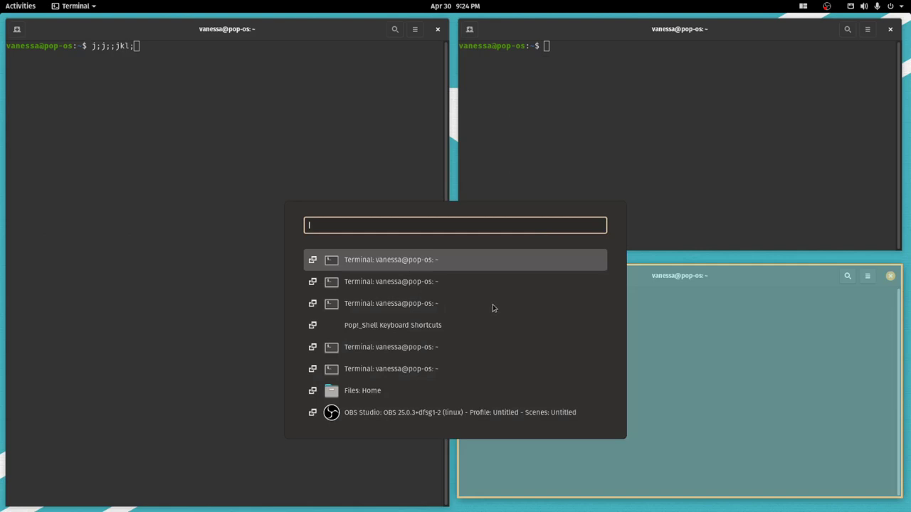
text(files)
key(BackSpace)
key(BackSpace)
key(BackSpace)
key(BackSpace)
key(BackSpace)
Step: Search the launcher for "a" and open the Appearance settings from the results
text(a)
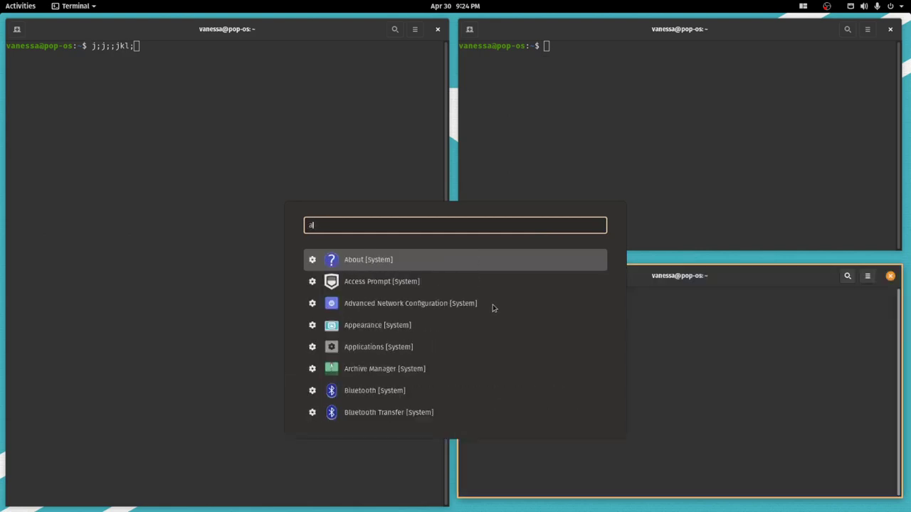
key(Down)
key(Down)
key(Down)
key(Escape)
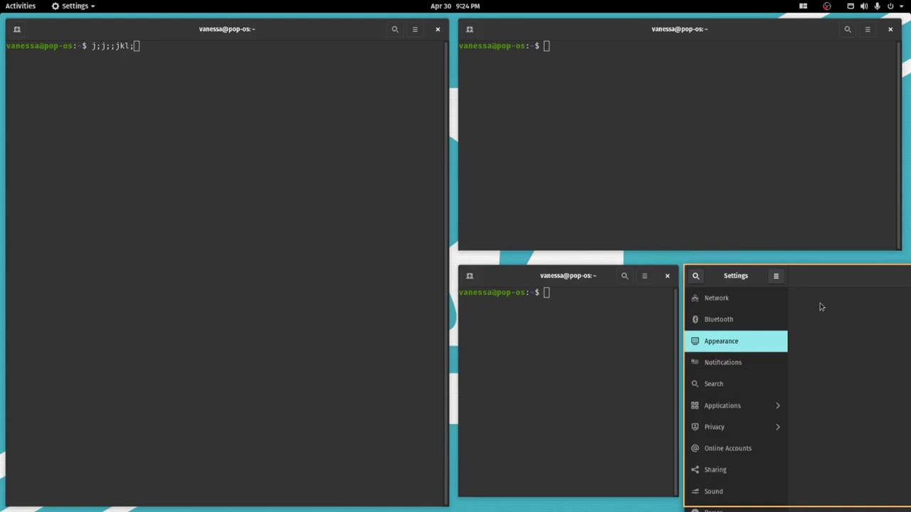
Step: Widen the Settings tile by shrinking the terminal beside it, and focus the terminal above
click(523, 359)
drag(686, 335, 588, 320)
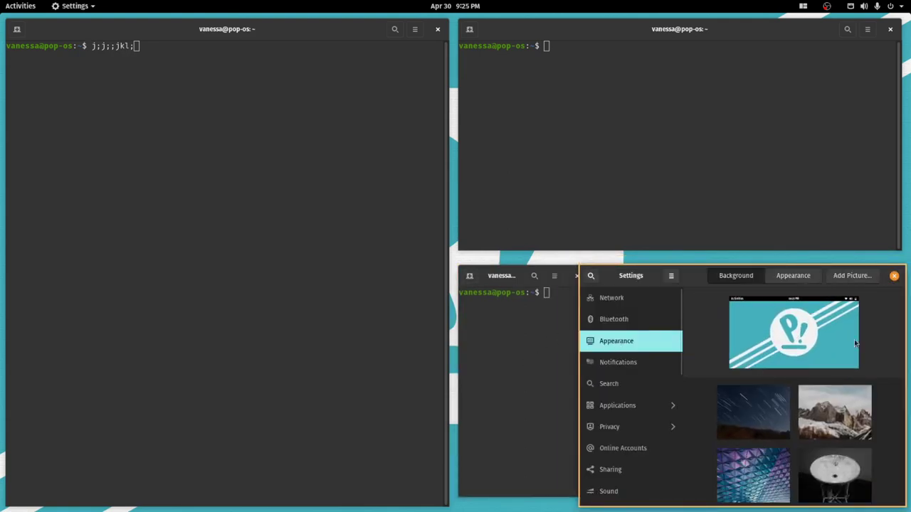
click(568, 146)
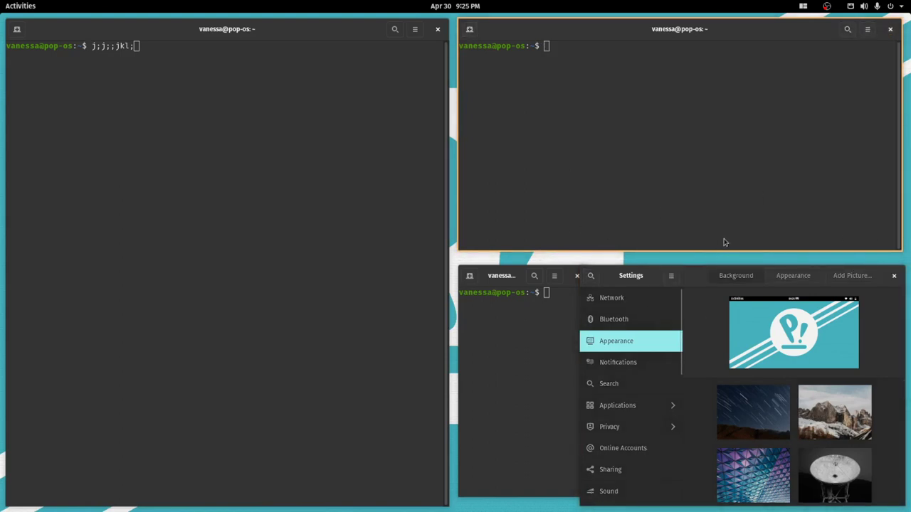
Step: Close the Settings and Firefox windows from the overview, and return to the Files window on the first workspace
key(super)
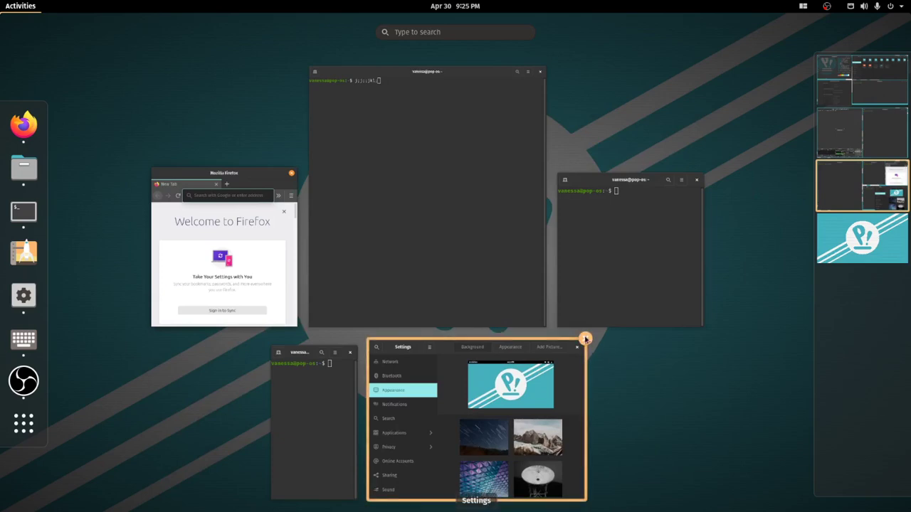
click(584, 338)
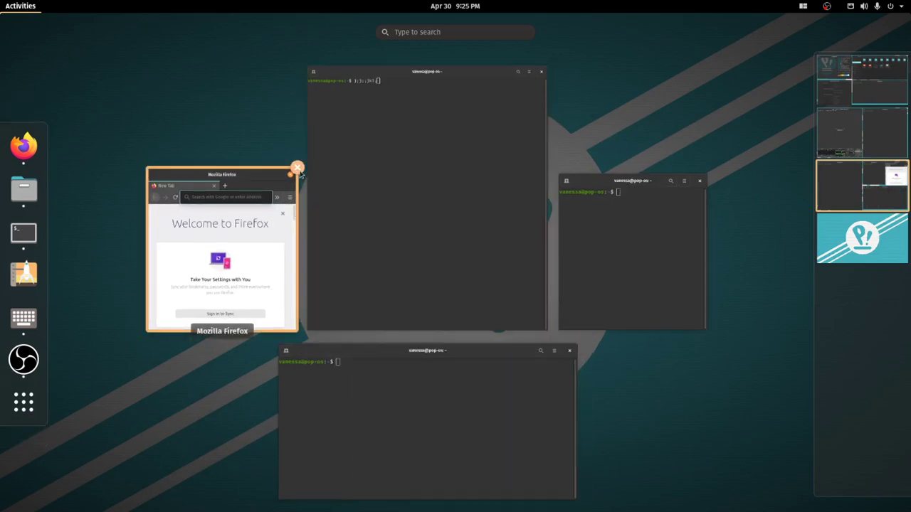
click(297, 169)
click(855, 85)
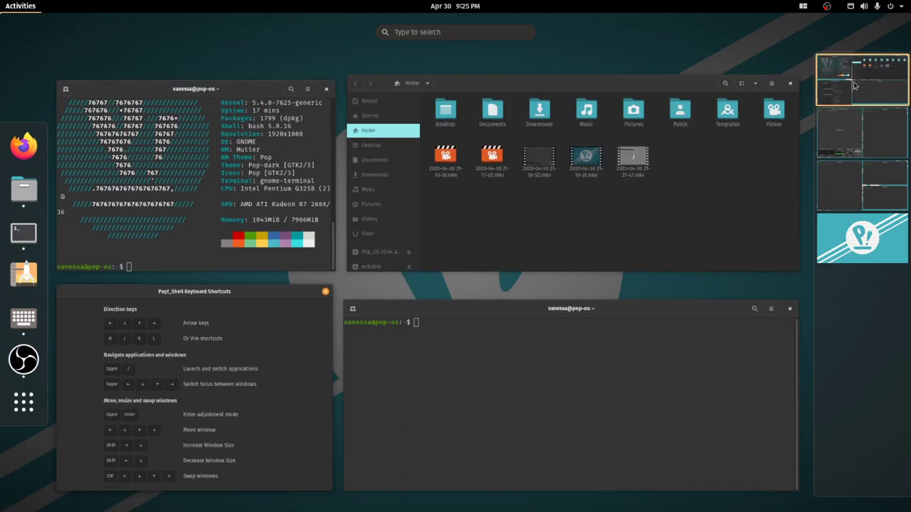
click(744, 253)
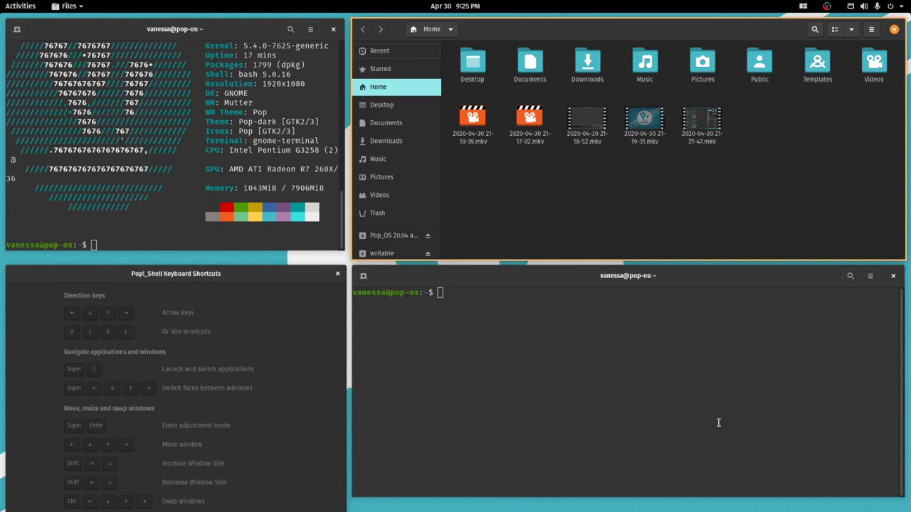
Step: Review the window tiling options, close them and bring up the workspace overview
click(802, 7)
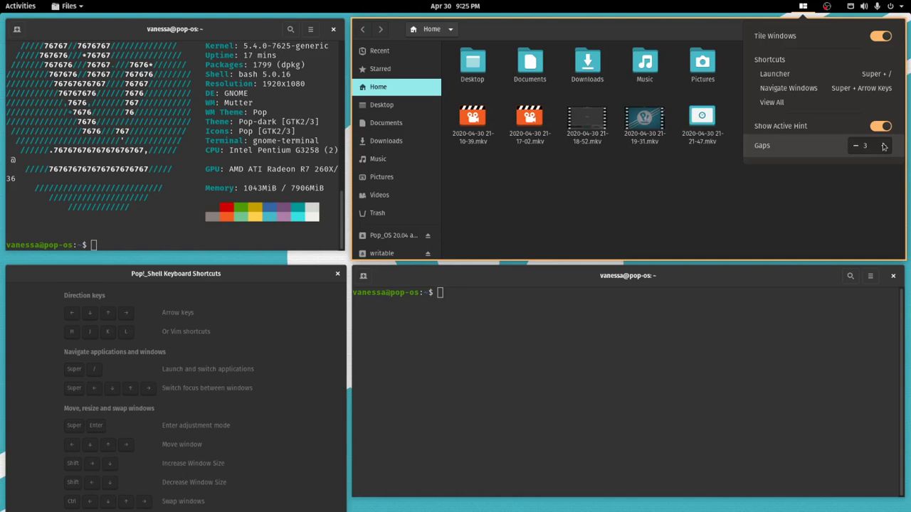
click(806, 451)
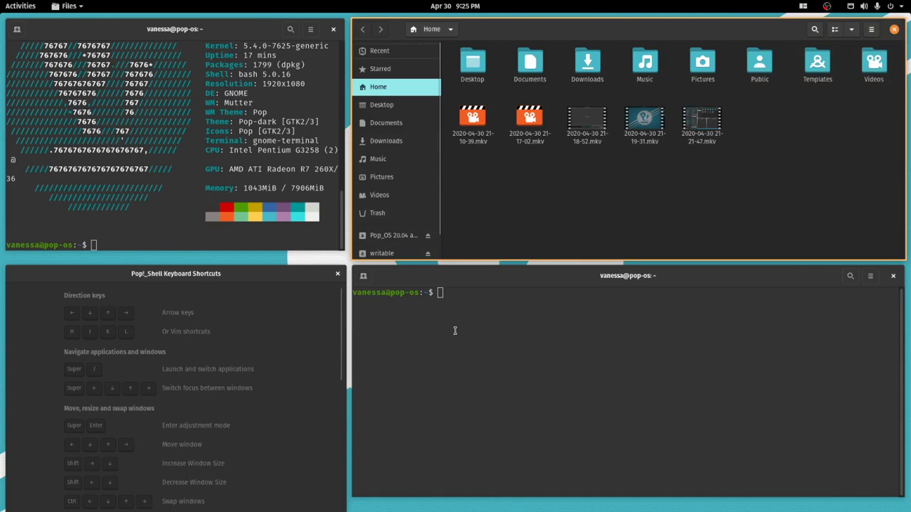
key(super)
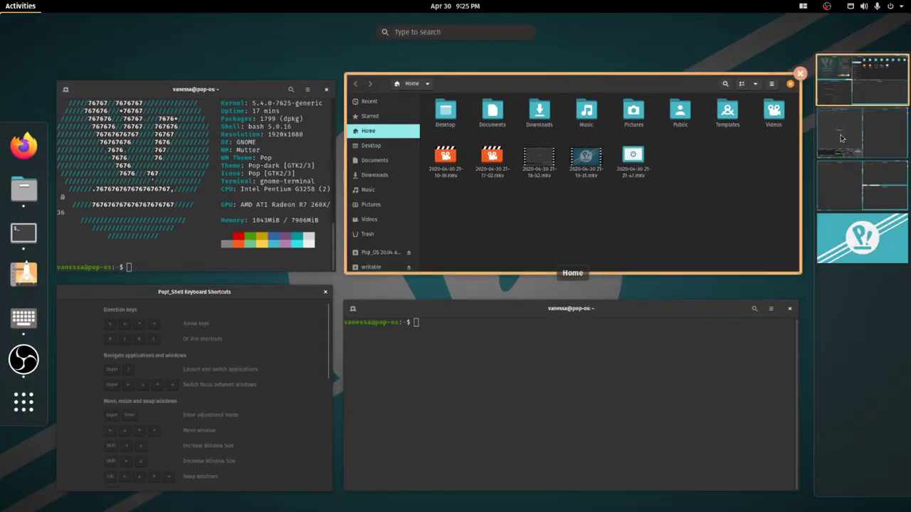